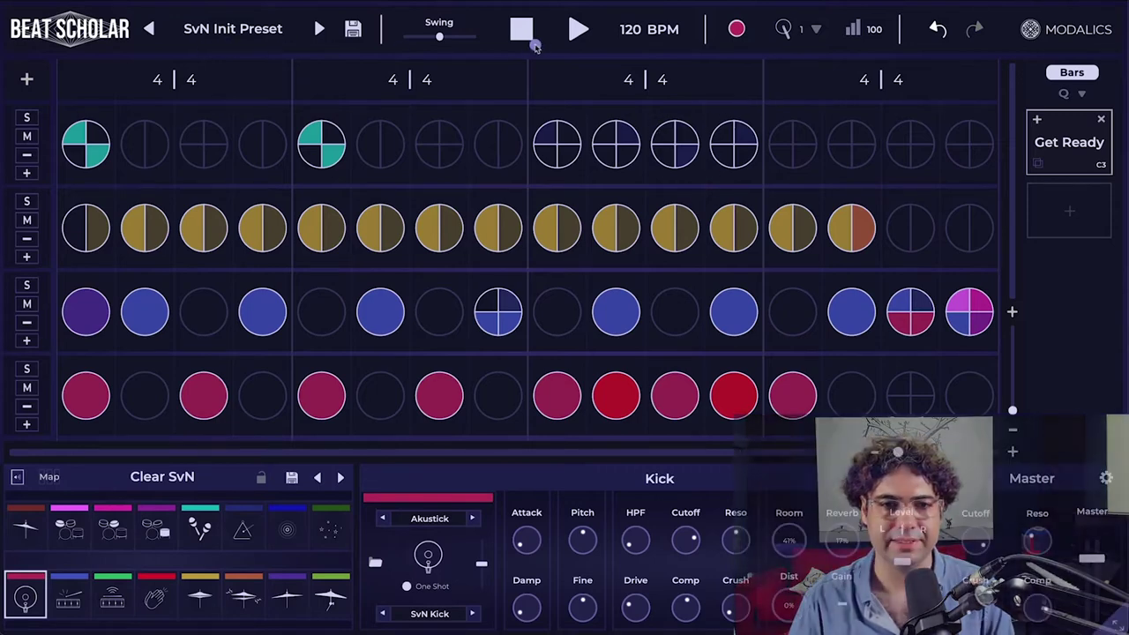
# - While the pattern plays, raise the swing through 88%, 99% and 117% to 200%, then stop
pyautogui.click(579, 30)
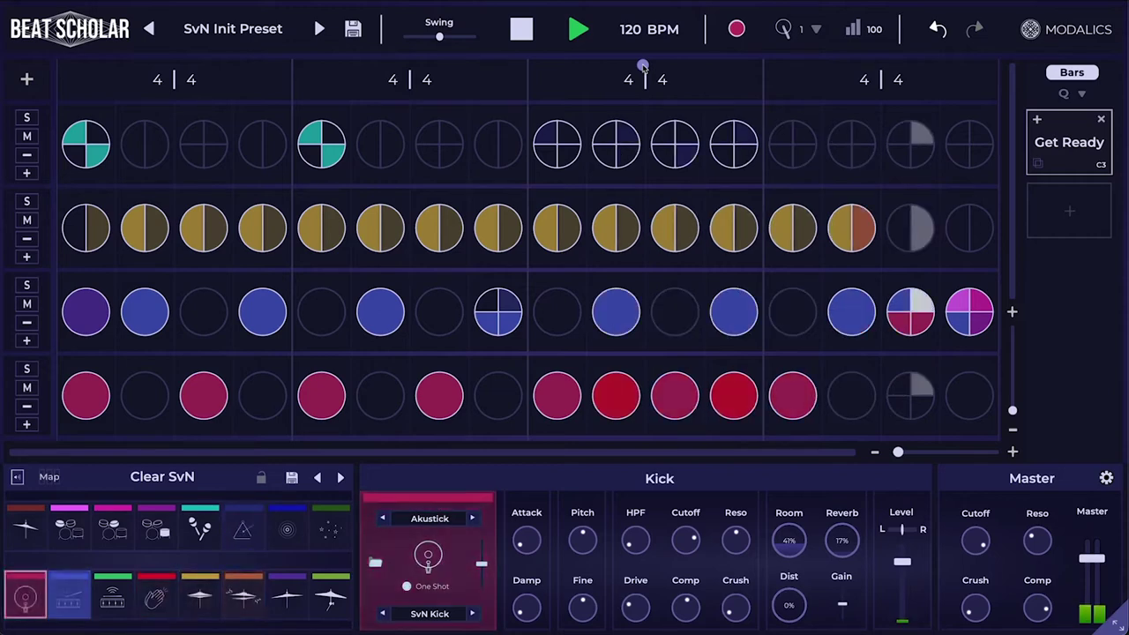
pyautogui.press('space')
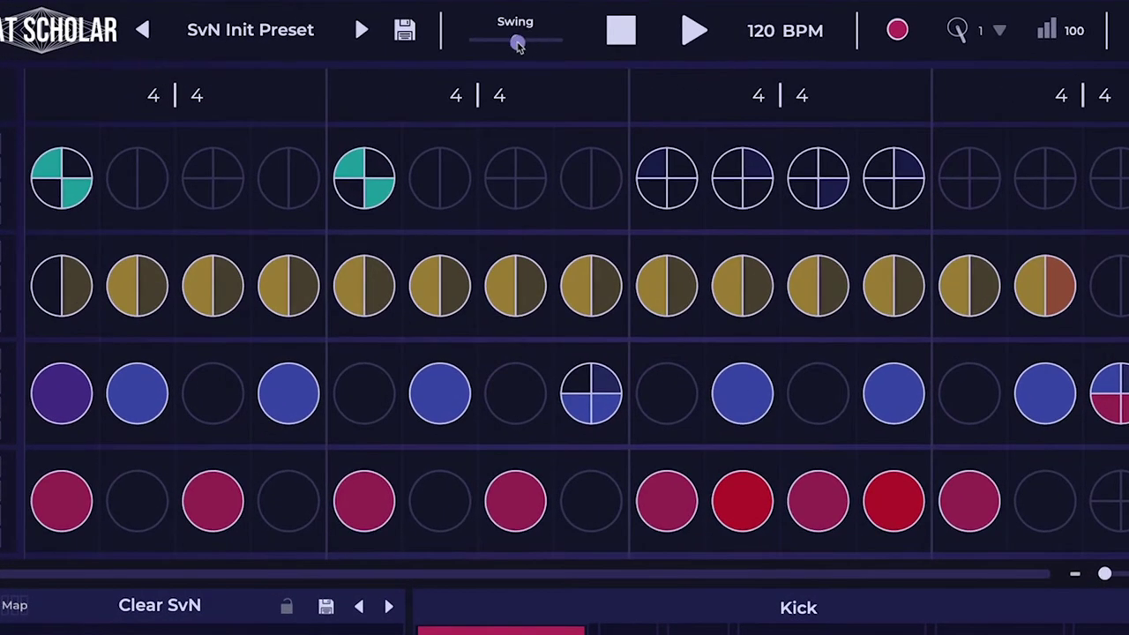
pyautogui.moveTo(519, 46)
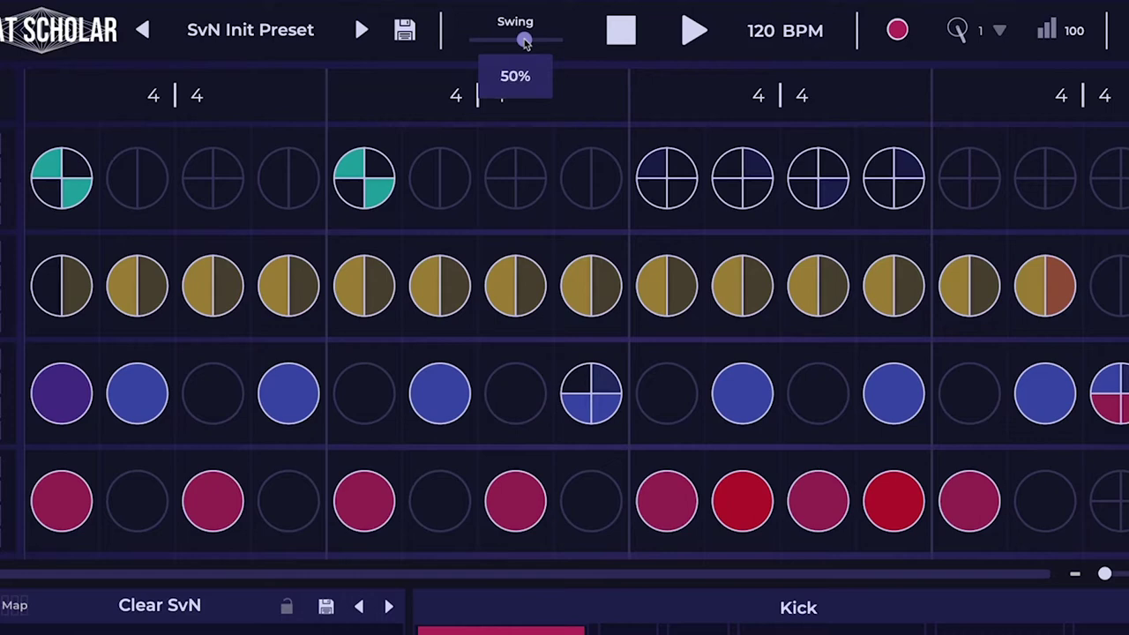
pyautogui.press('space')
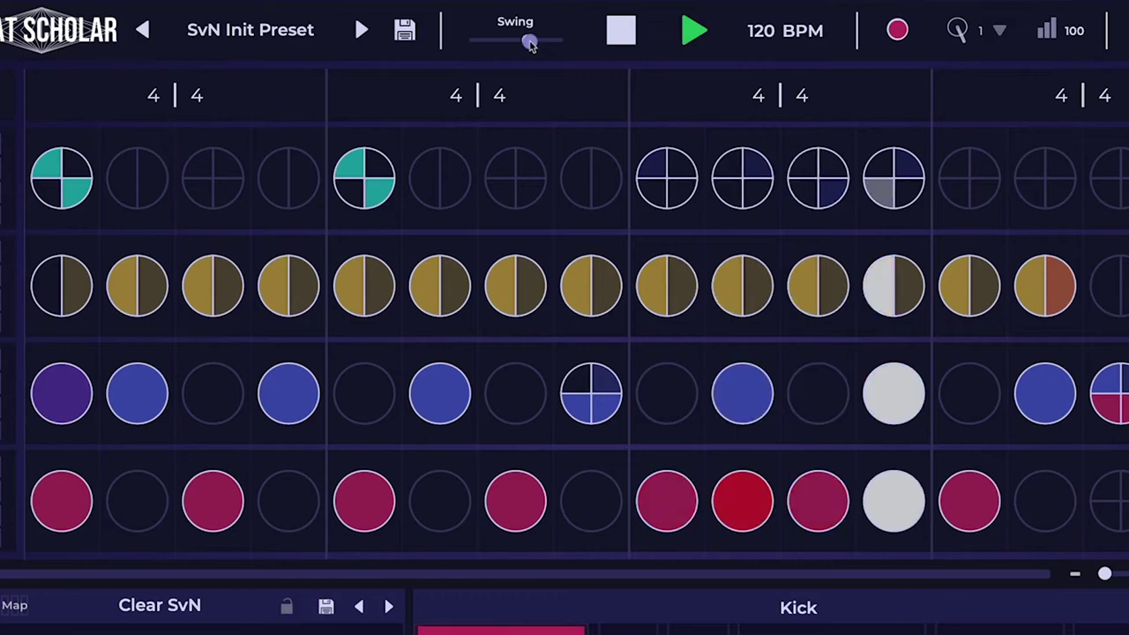
pyautogui.moveTo(529, 44); pyautogui.dragTo(530, 41)
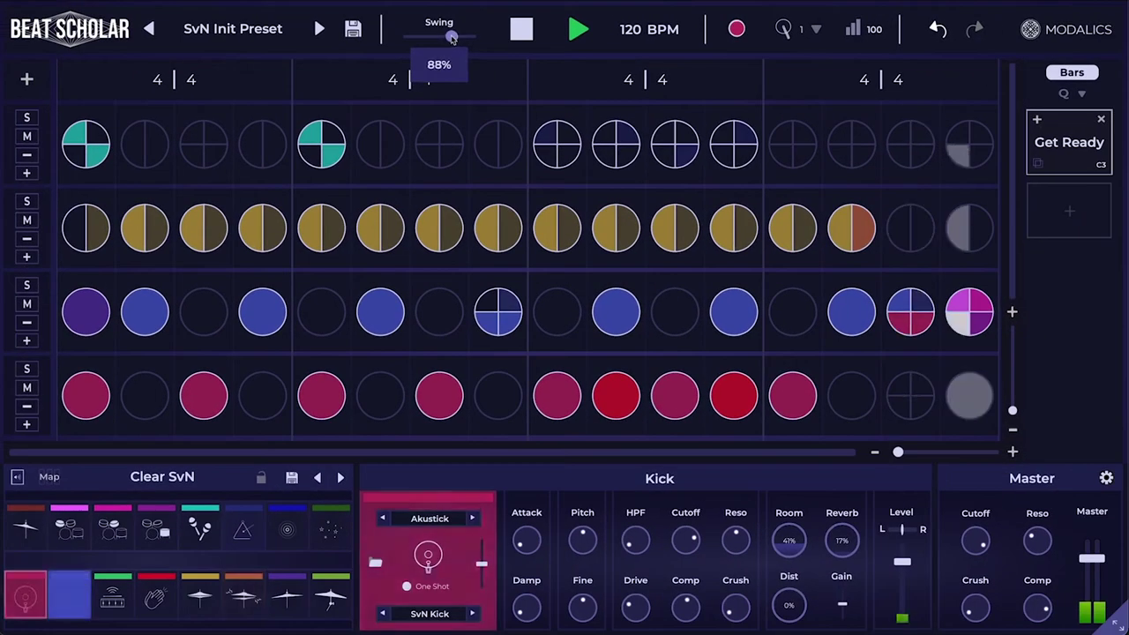
pyautogui.moveTo(452, 38); pyautogui.dragTo(452, 38)
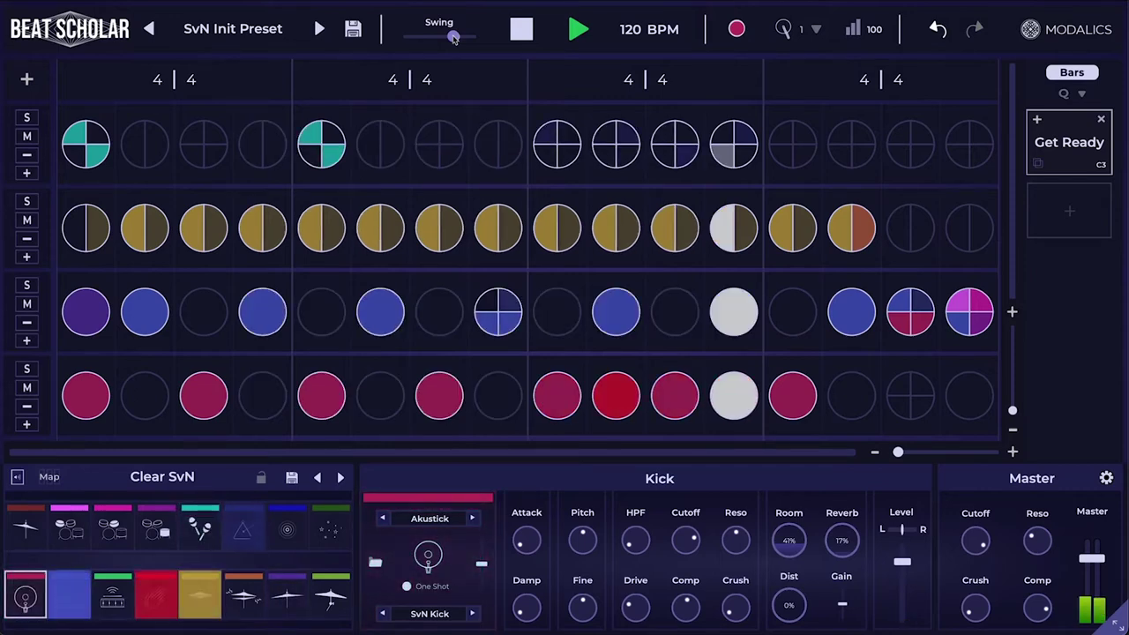
pyautogui.moveTo(452, 38); pyautogui.dragTo(461, 40)
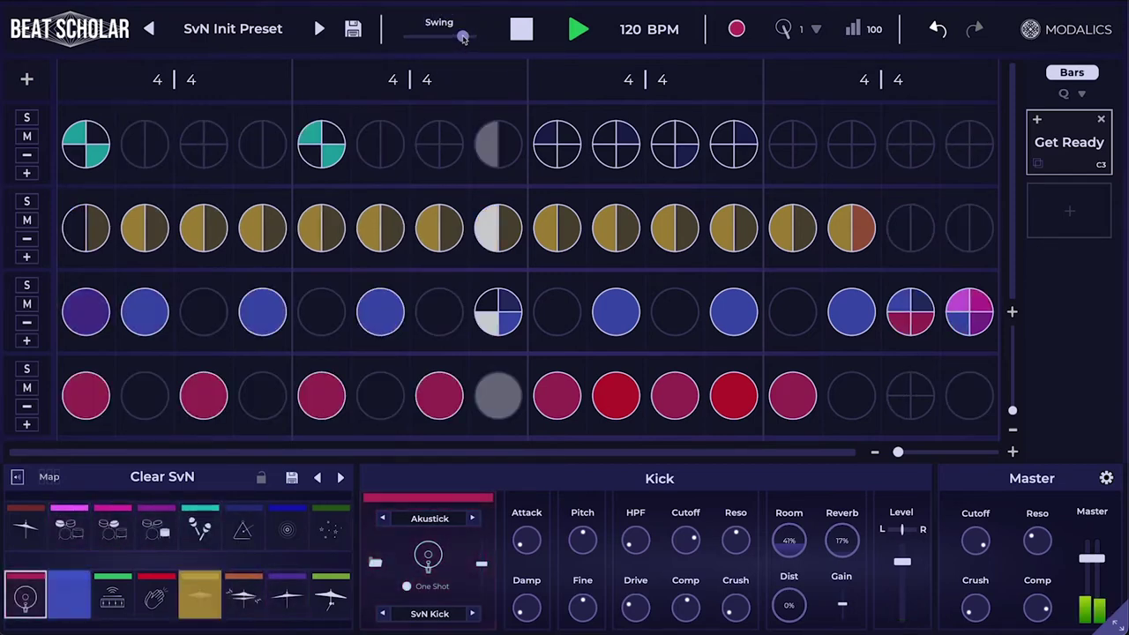
pyautogui.moveTo(463, 39); pyautogui.dragTo(476, 36)
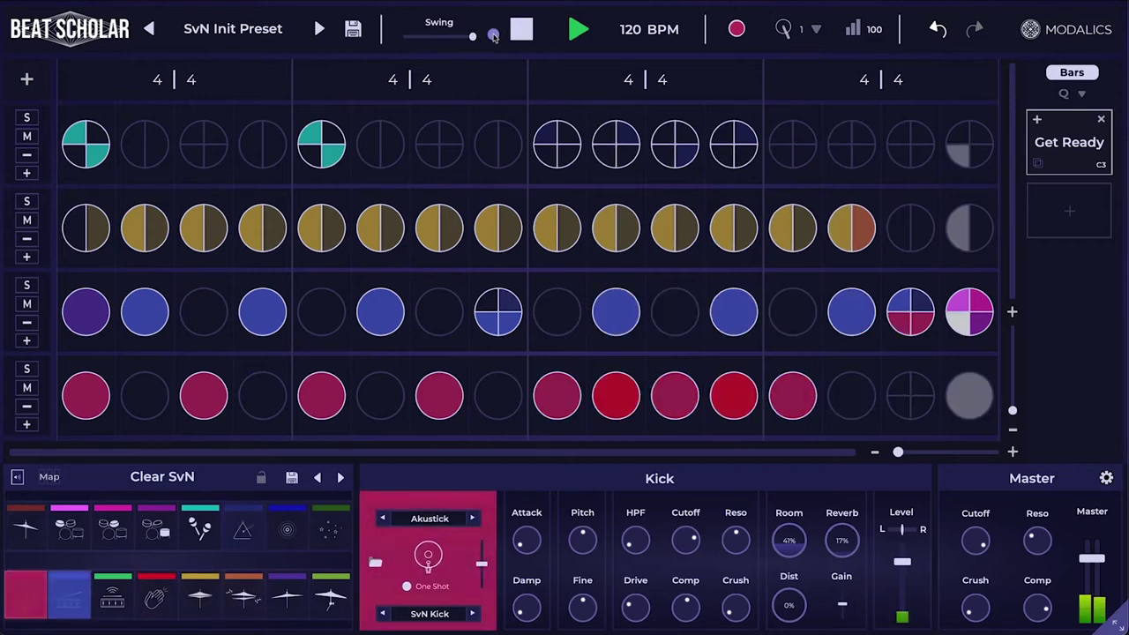
pyautogui.press('space')
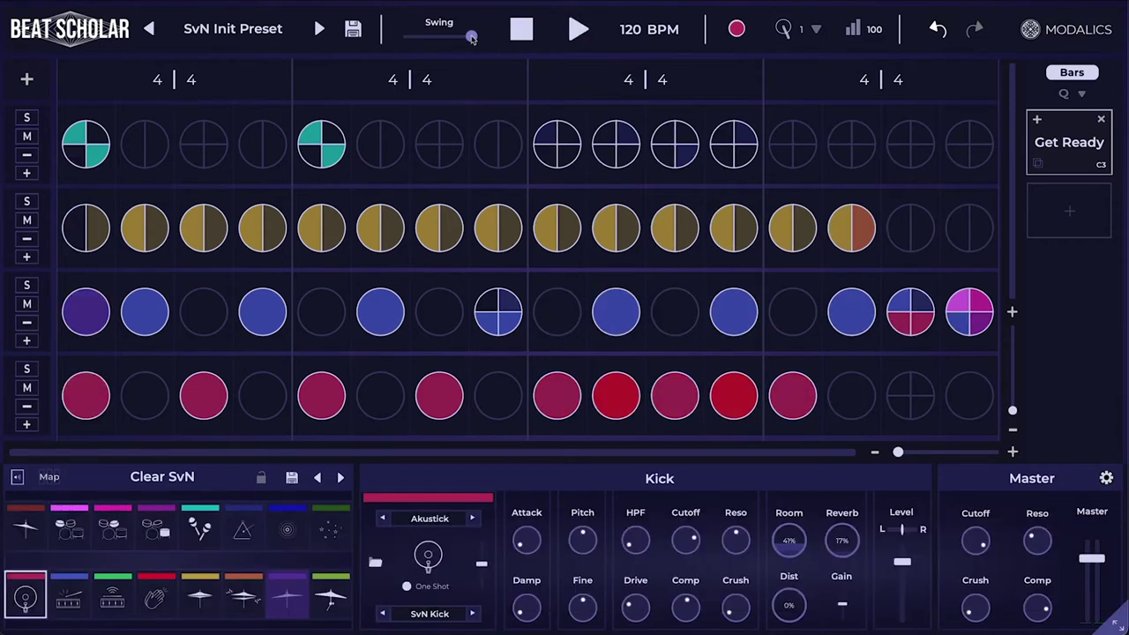
# - During playback, lower the swing through -86% and -100% to about -158%, then stop and prepare a reset
pyautogui.moveTo(459, 33); pyautogui.dragTo(447, 39)
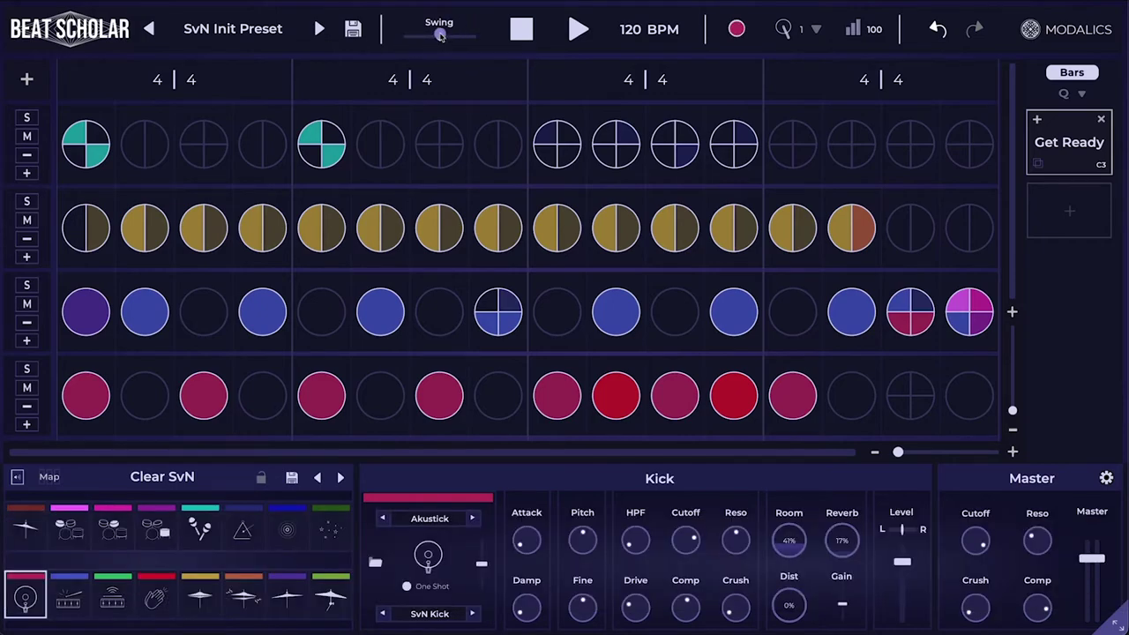
pyautogui.press('space')
pyautogui.moveTo(440, 35); pyautogui.dragTo(426, 38)
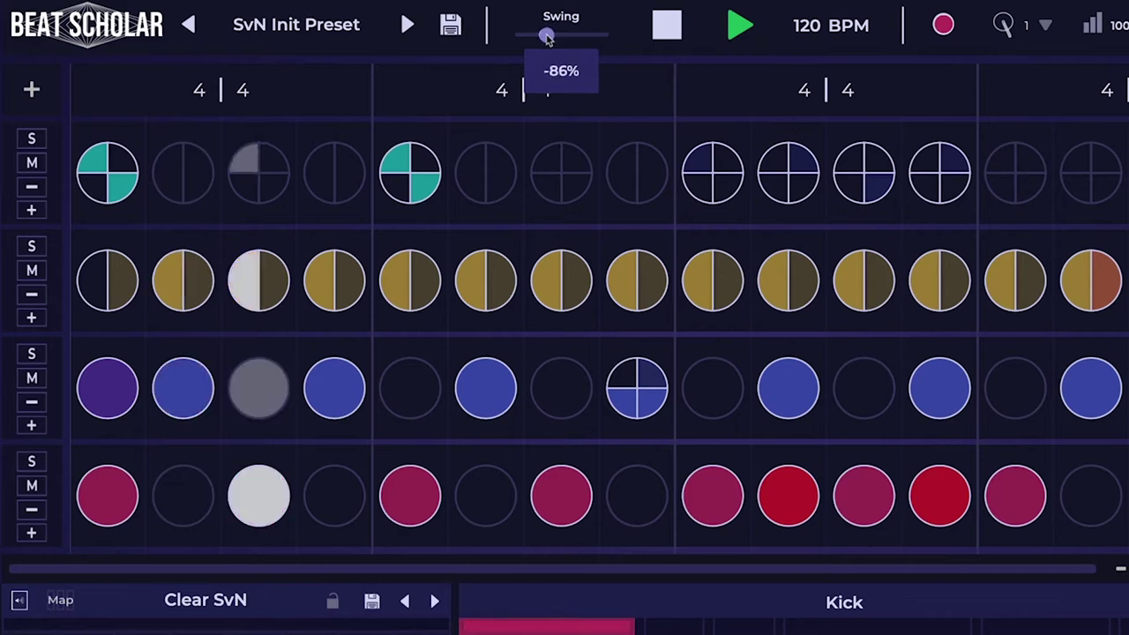
pyautogui.moveTo(547, 37); pyautogui.dragTo(544, 39)
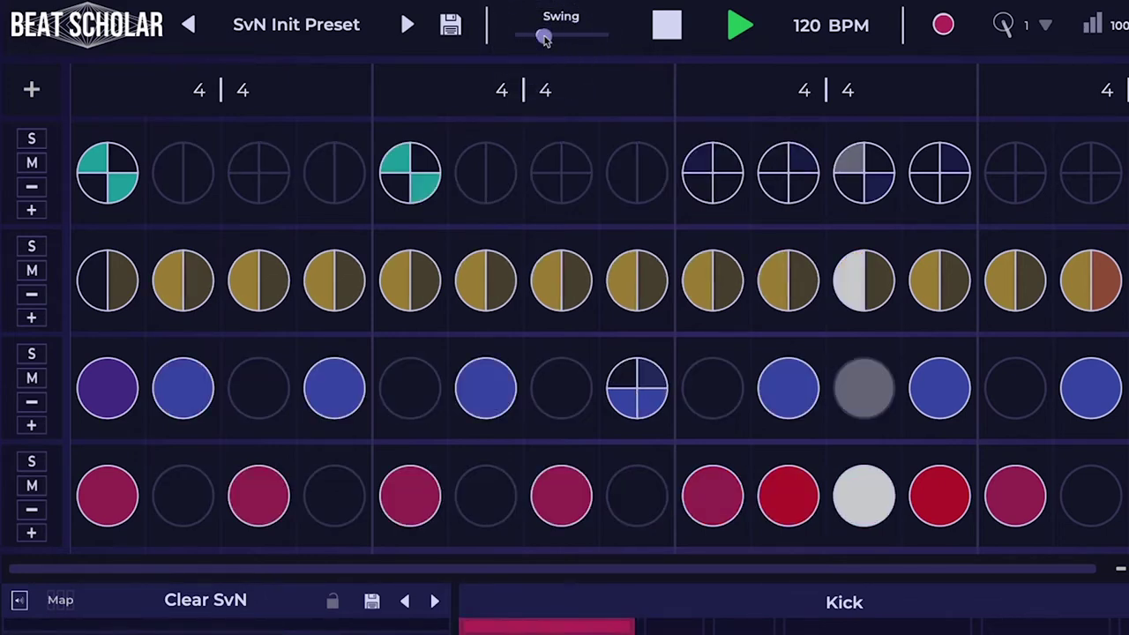
pyautogui.moveTo(545, 37); pyautogui.dragTo(531, 39)
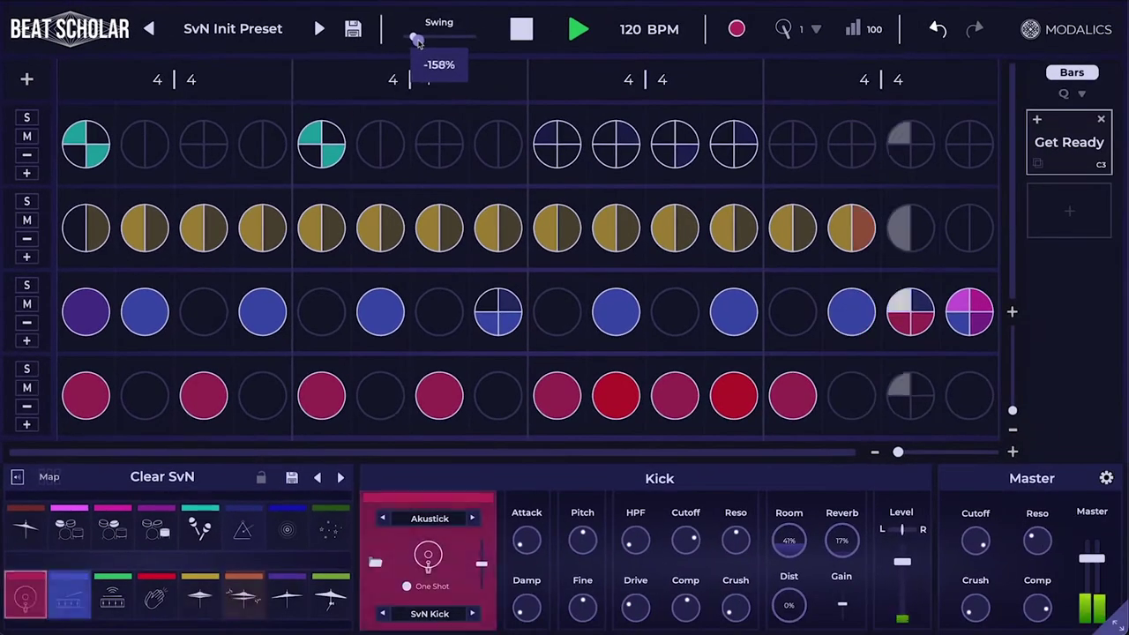
pyautogui.moveTo(418, 41); pyautogui.dragTo(419, 42)
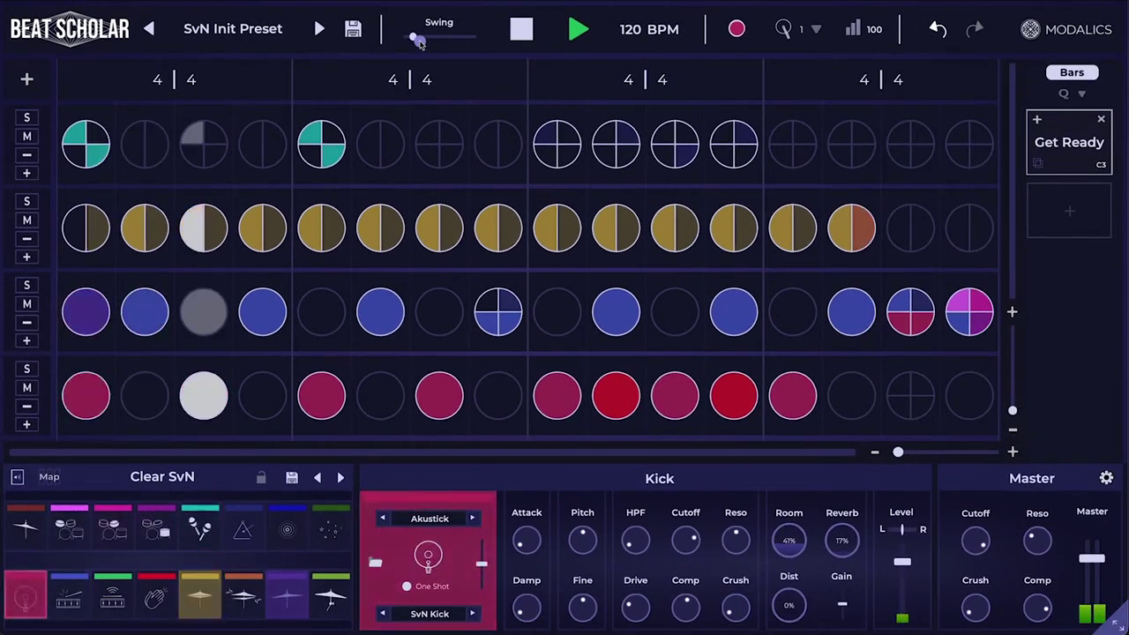
pyautogui.moveTo(419, 41); pyautogui.dragTo(392, 51)
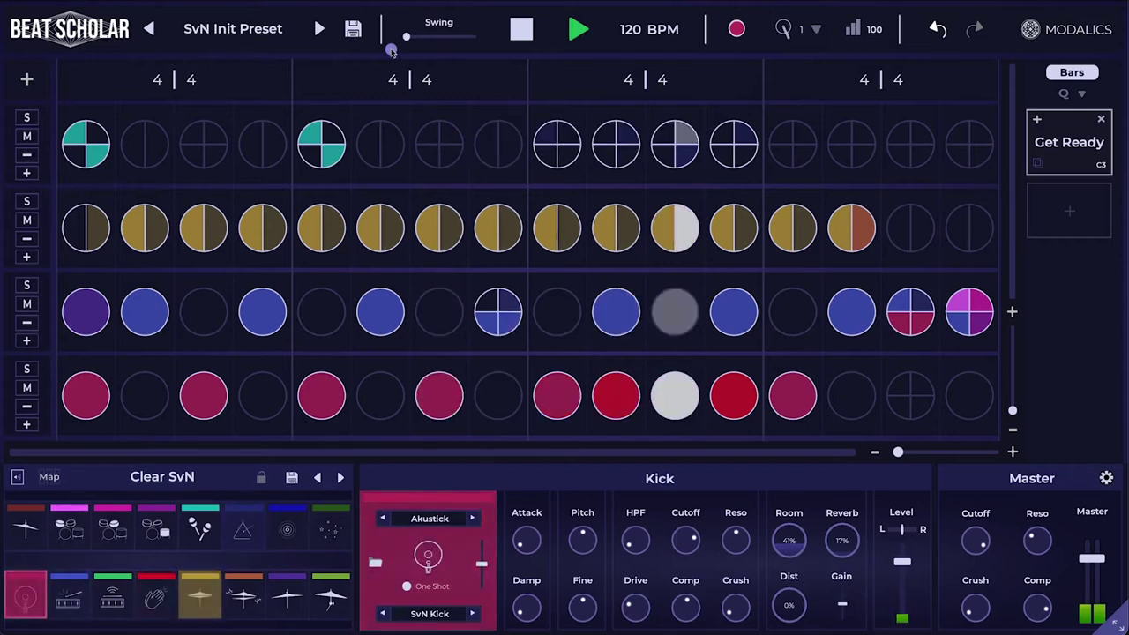
pyautogui.press('space')
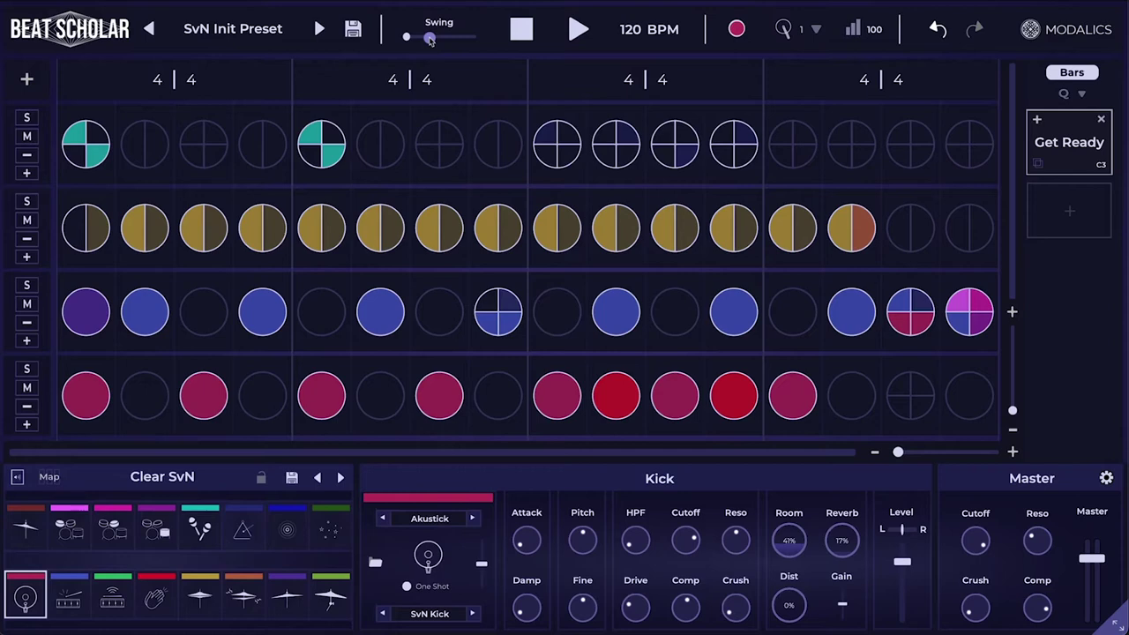
pyautogui.press('alt')
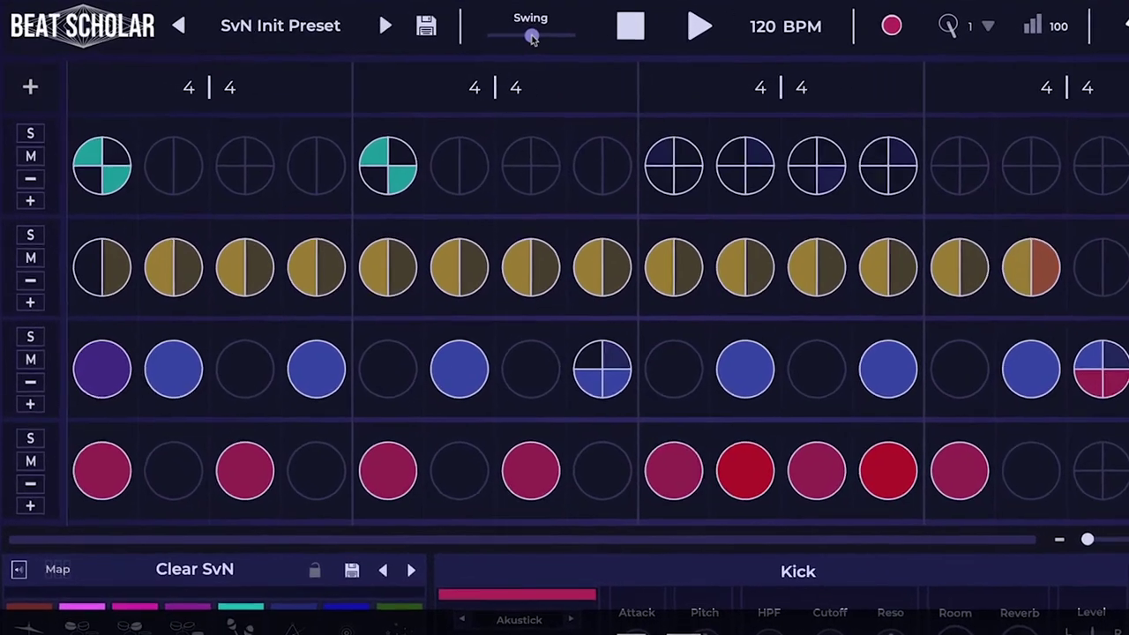
pyautogui.click(440, 40)
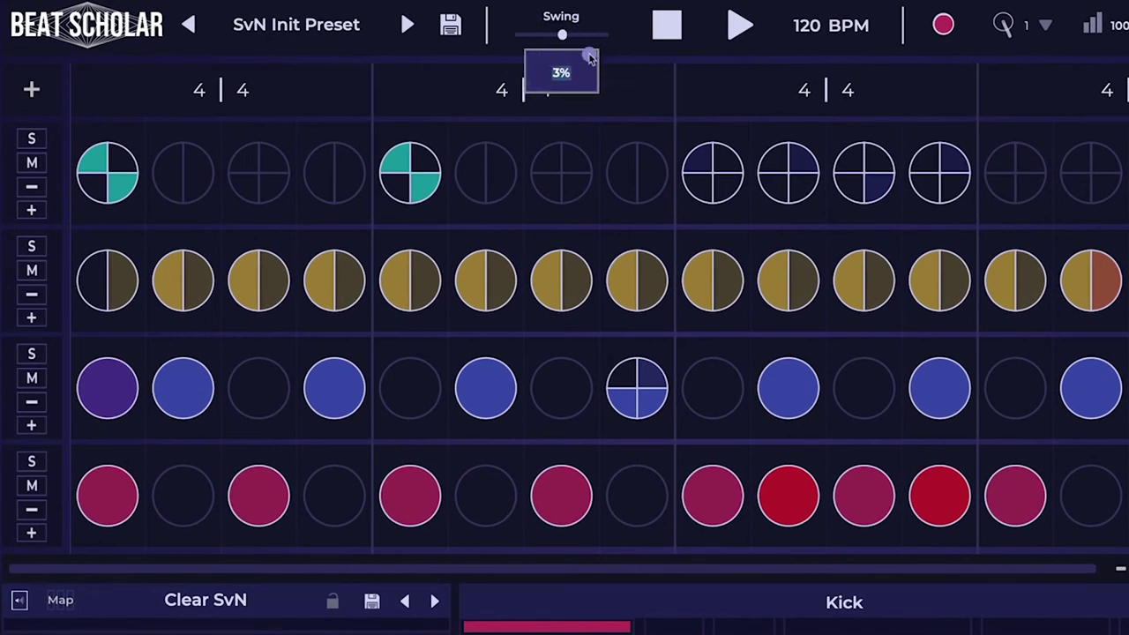
pyautogui.press('Return')
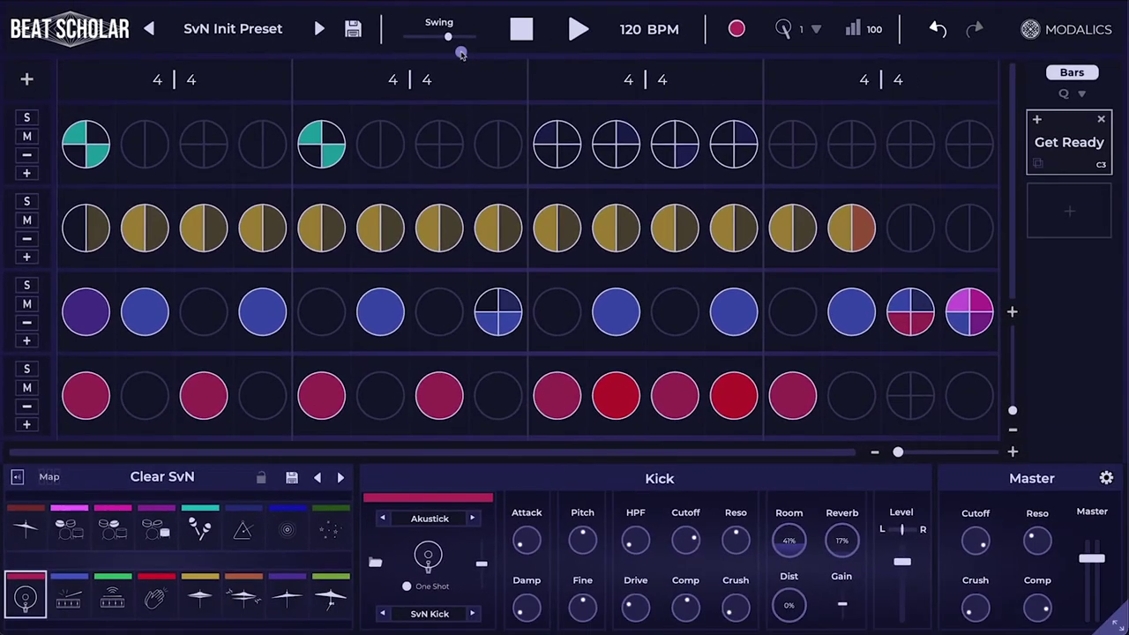
pyautogui.press('super')
pyautogui.moveTo(452, 37); pyautogui.dragTo(449, 39)
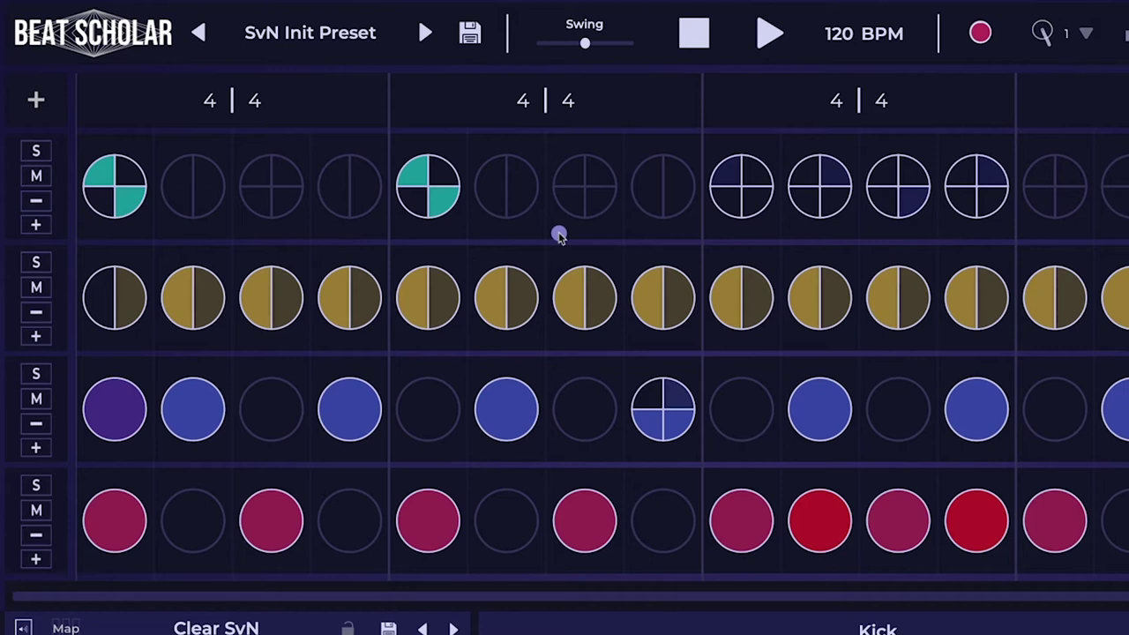
pyautogui.click(582, 24)
pyautogui.click(588, 35)
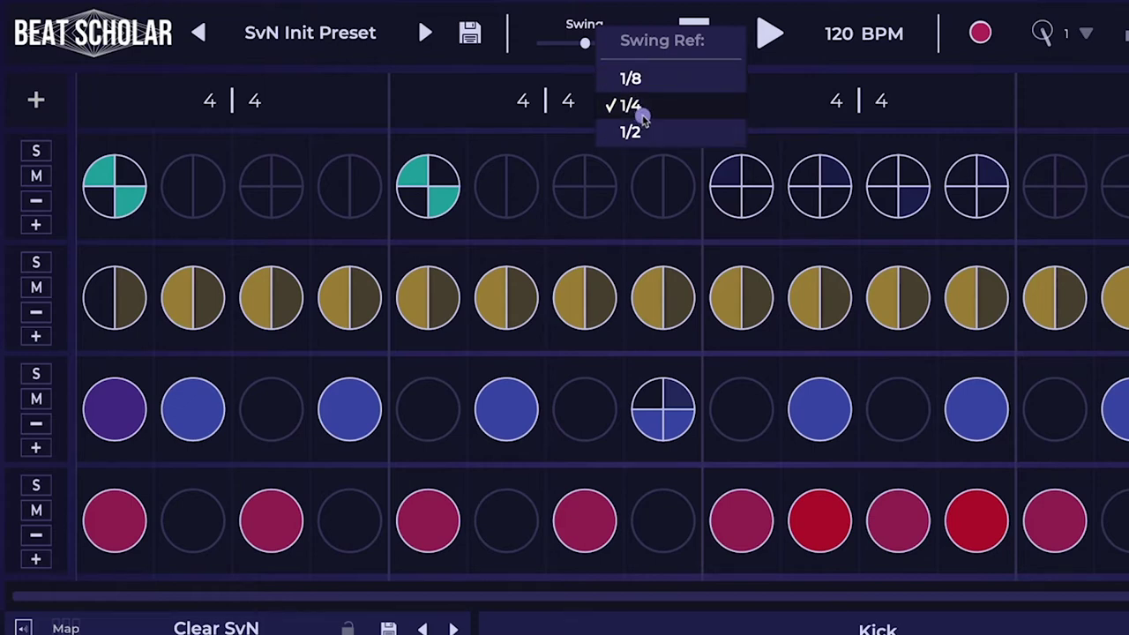
pyautogui.click(560, 127)
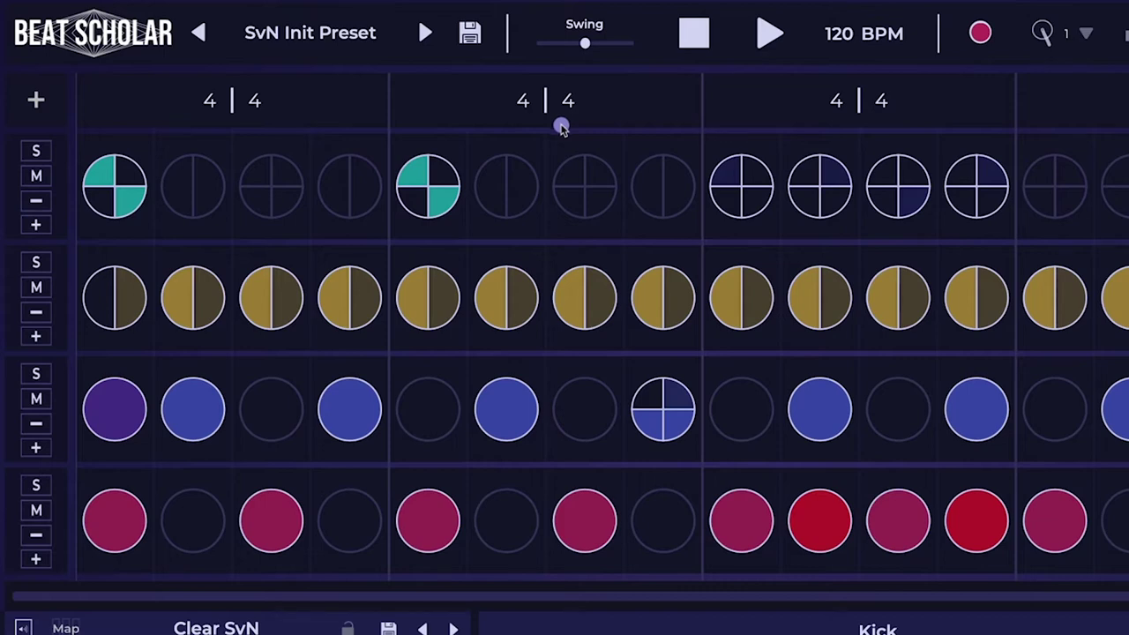
pyautogui.rightClick(584, 36)
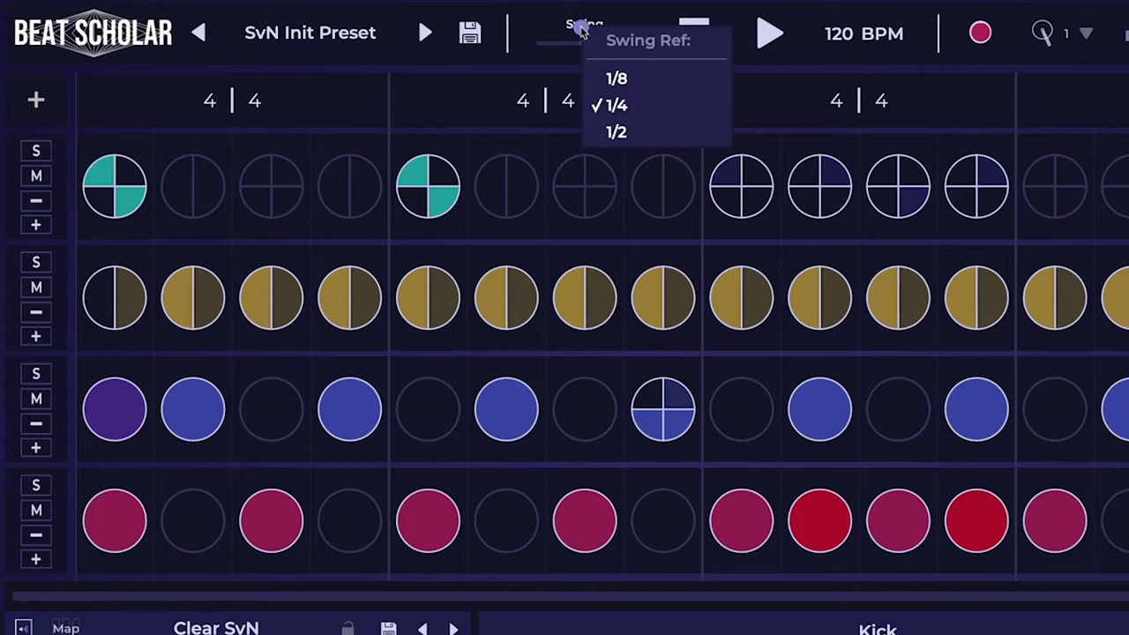
pyautogui.click(584, 86)
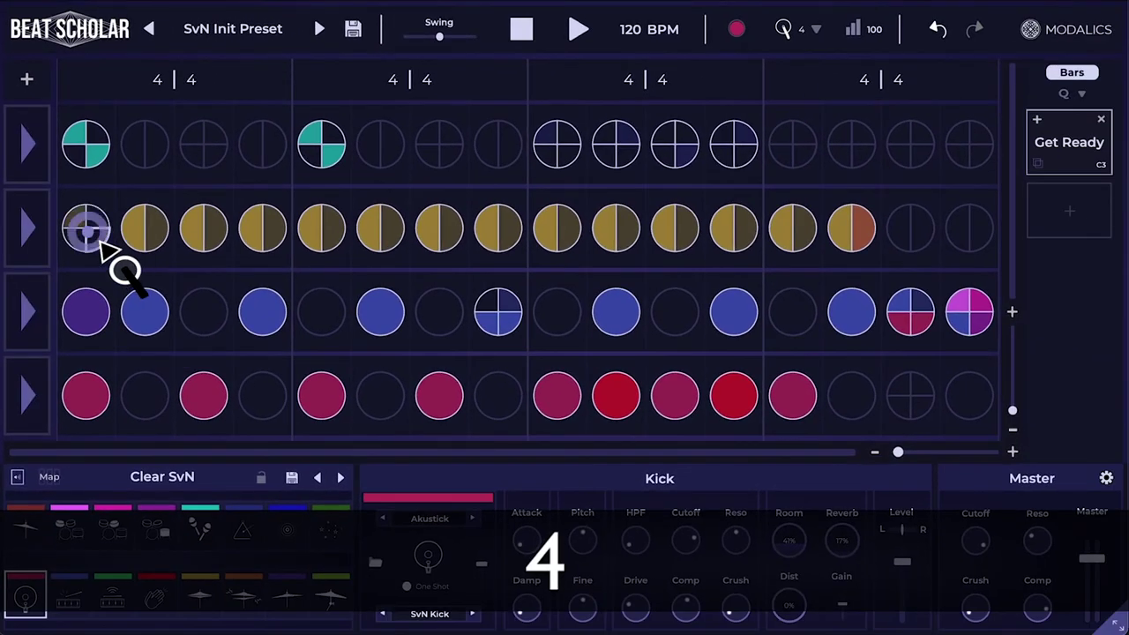
# - Make Hi Hat - Closed the active sound on the hi-hat row
pyautogui.click(100, 247)
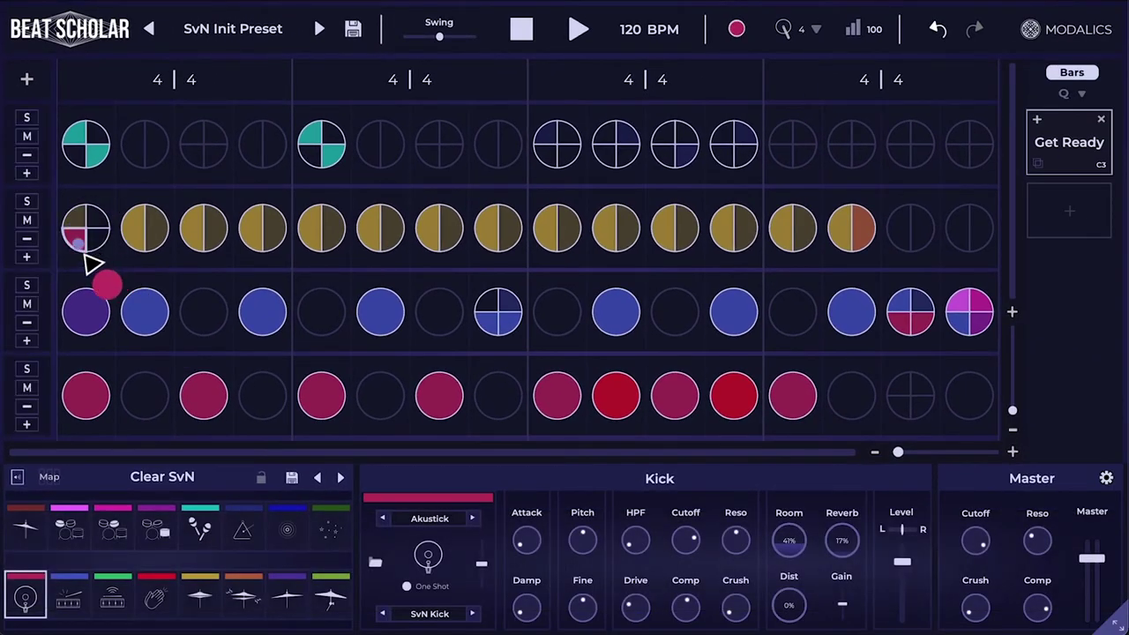
pyautogui.press('t')
pyautogui.press('g')
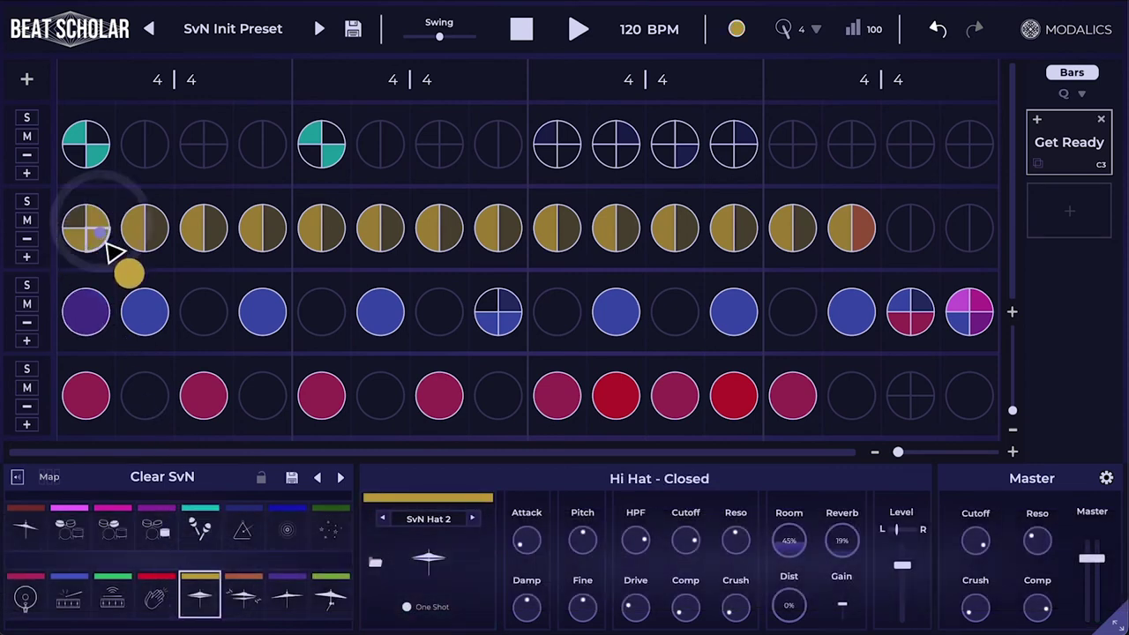
# - Split all 16 closed hi-hat steps into quarter subdivisions and start playback
pyautogui.press('alt')
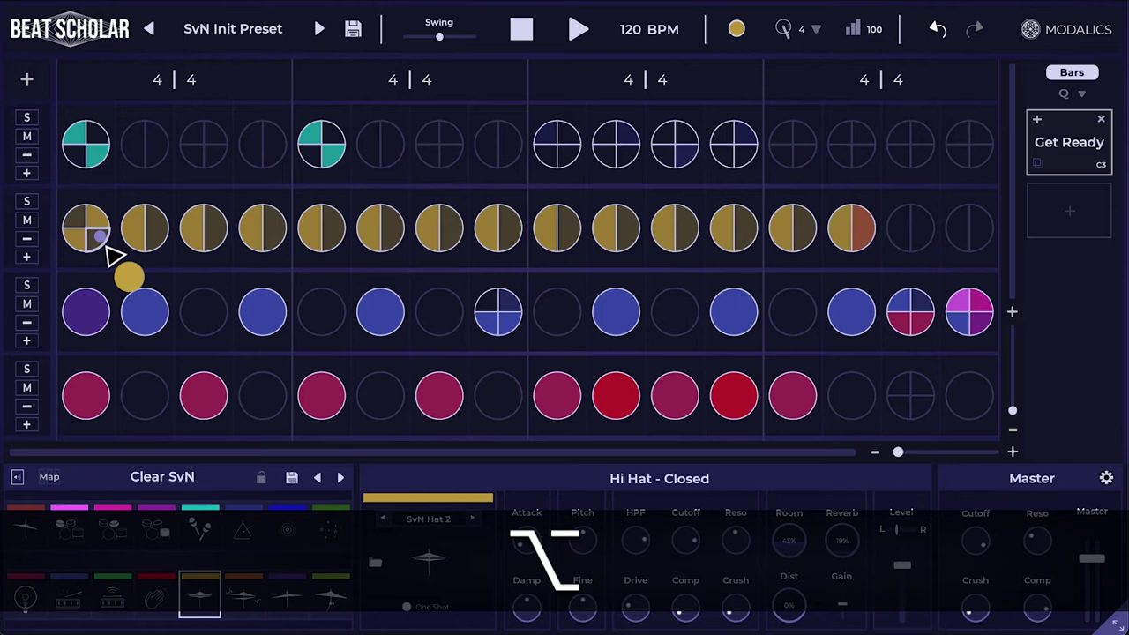
pyautogui.press('c')
pyautogui.press('v')
pyautogui.moveTo(95, 231); pyautogui.dragTo(990, 265)
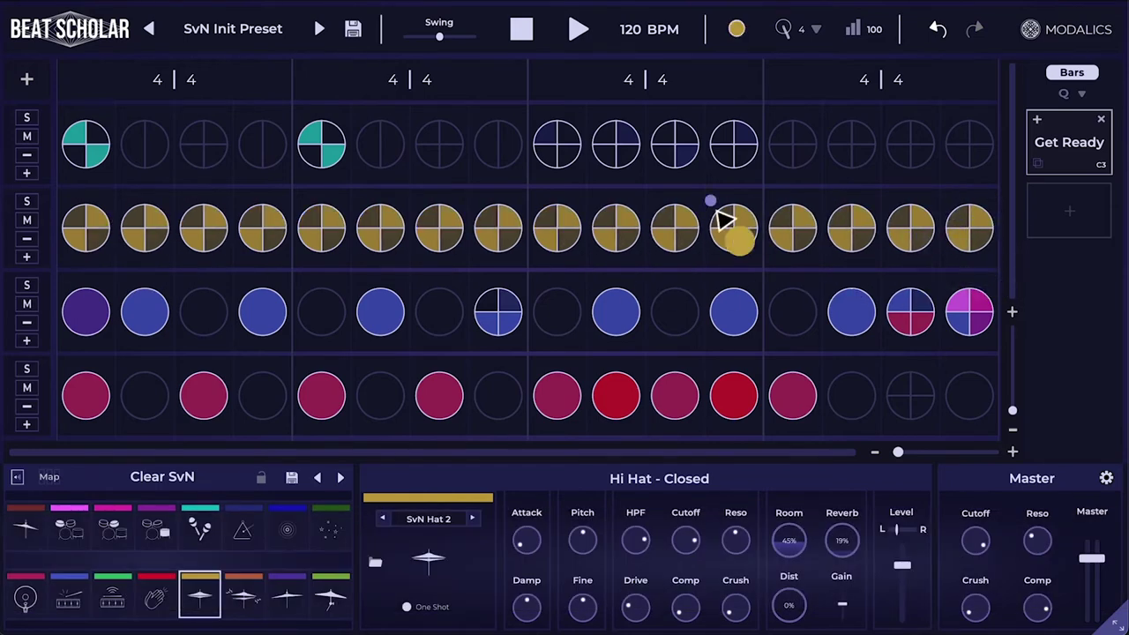
pyautogui.press('space')
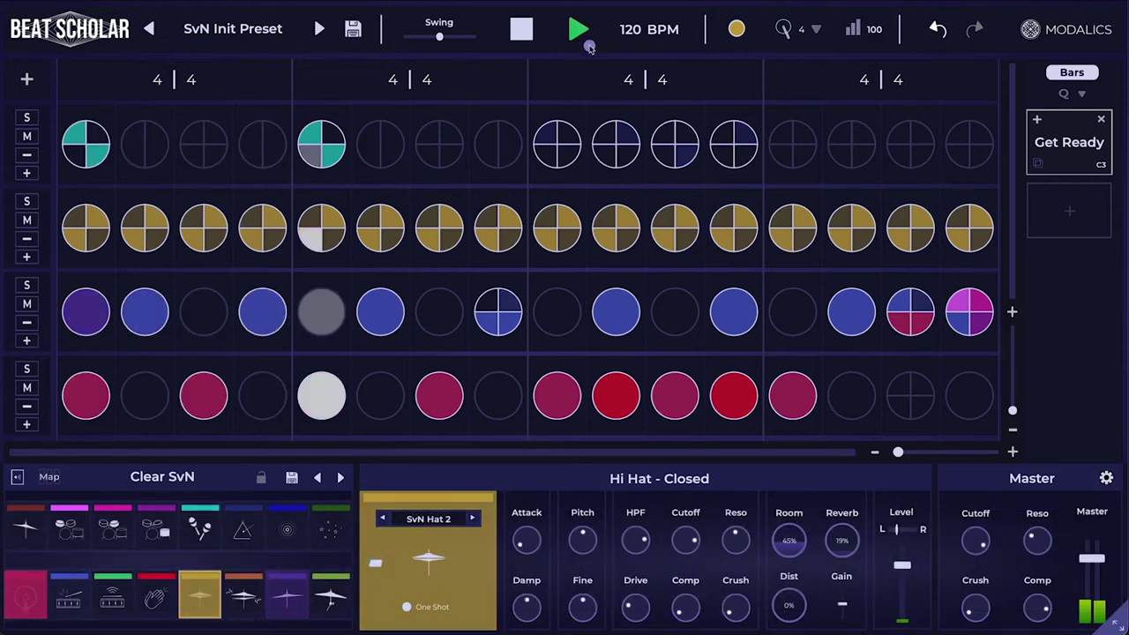
# - Lower the tempo to 102 BPM and pull the swing to around -104% during playback
pyautogui.scroll(-14, 625, 33)
pyautogui.scroll(-4, 624, 33)
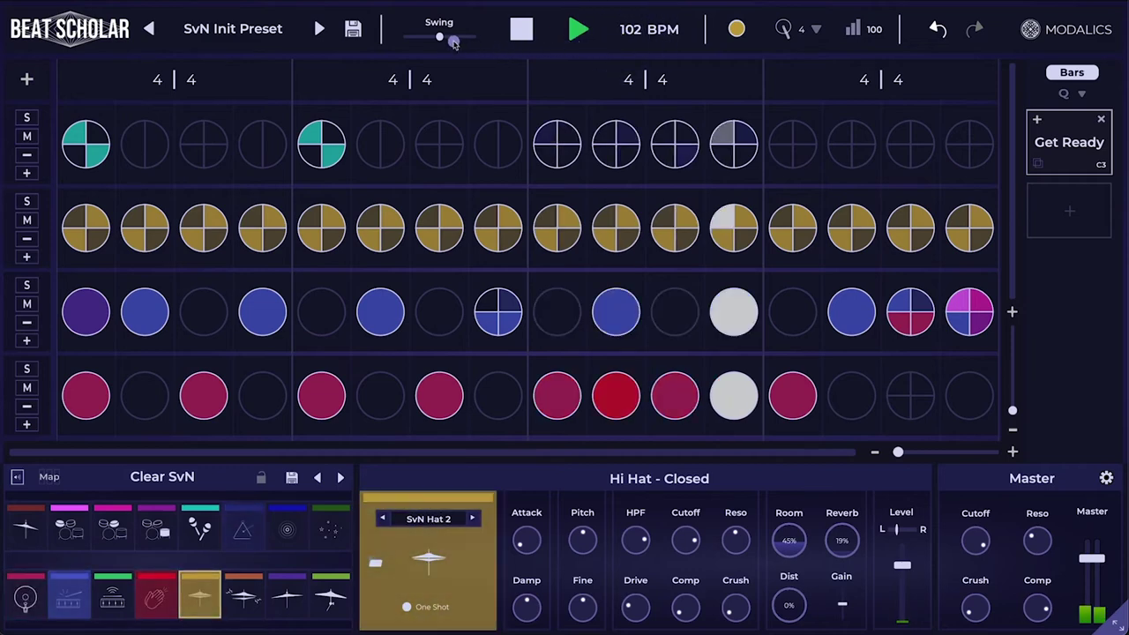
pyautogui.moveTo(440, 39); pyautogui.dragTo(450, 42)
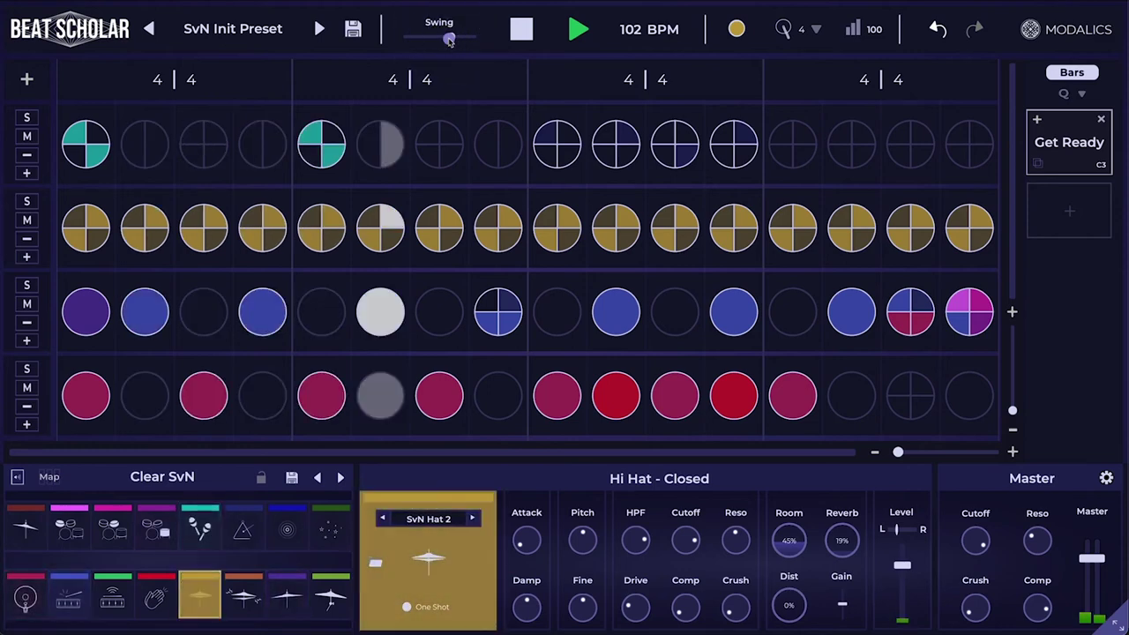
pyautogui.moveTo(449, 40); pyautogui.dragTo(426, 40)
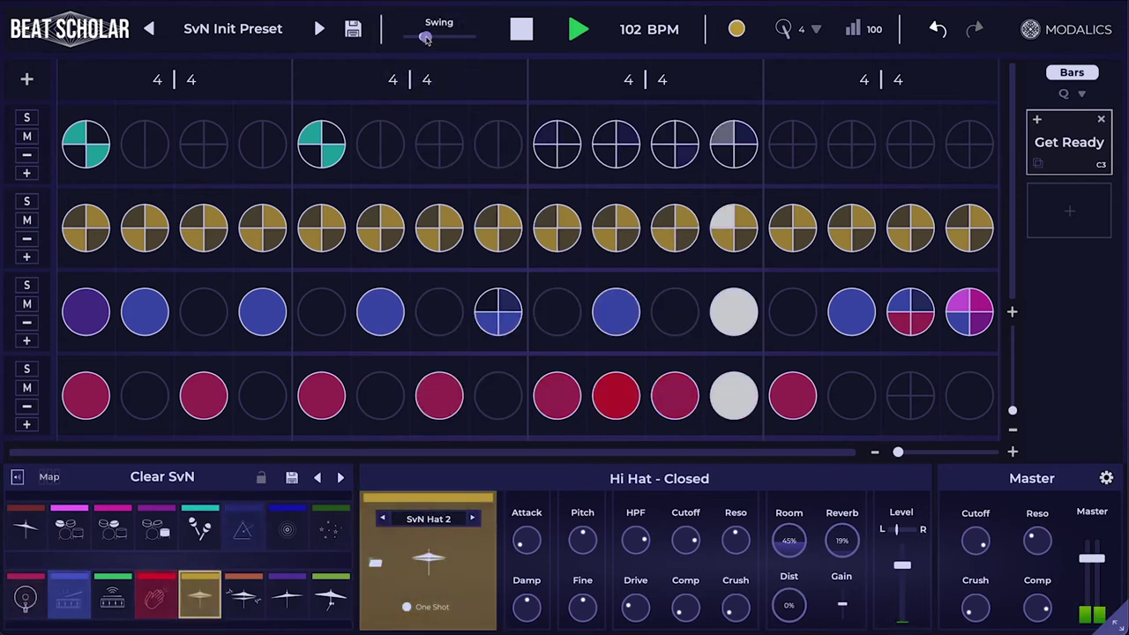
# - Stop playback, reset the swing, and set its reference to 1/2
pyautogui.press('space')
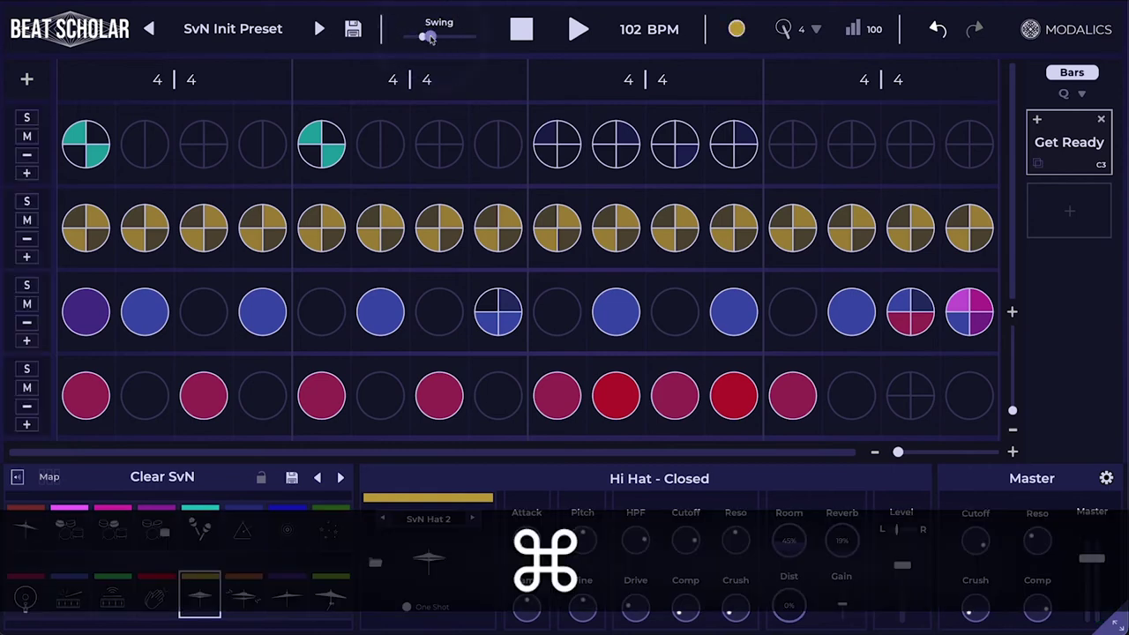
pyautogui.keyDown('alt'); pyautogui.keyDown('super'); pyautogui.click(434, 40); pyautogui.keyUp('super'); pyautogui.keyUp('alt')
pyautogui.rightClick(438, 32)
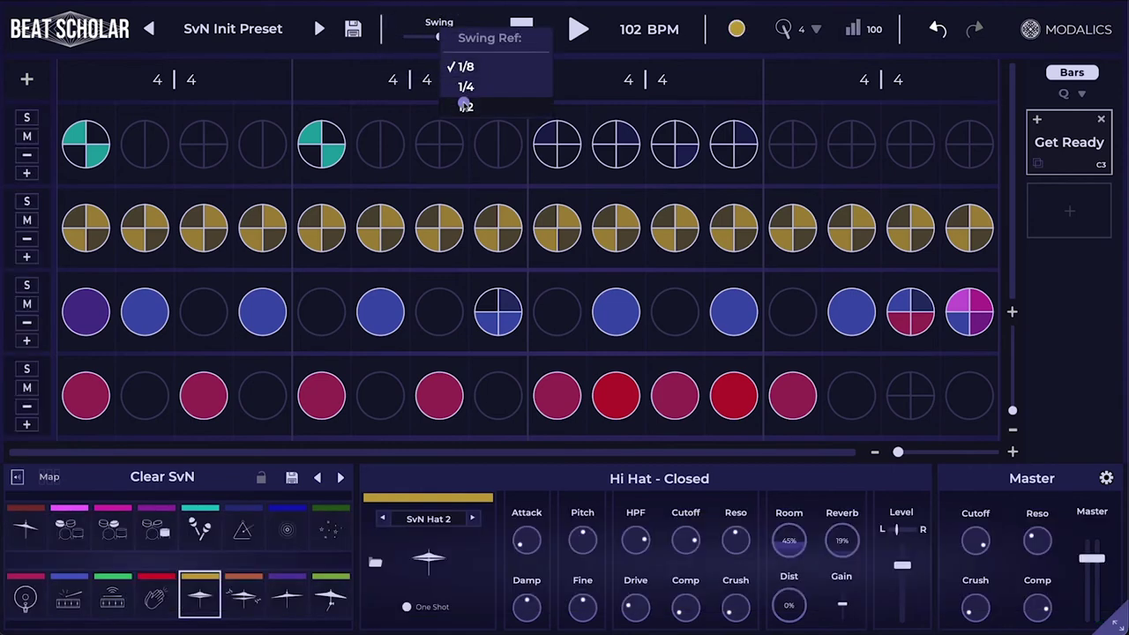
pyautogui.click(465, 105)
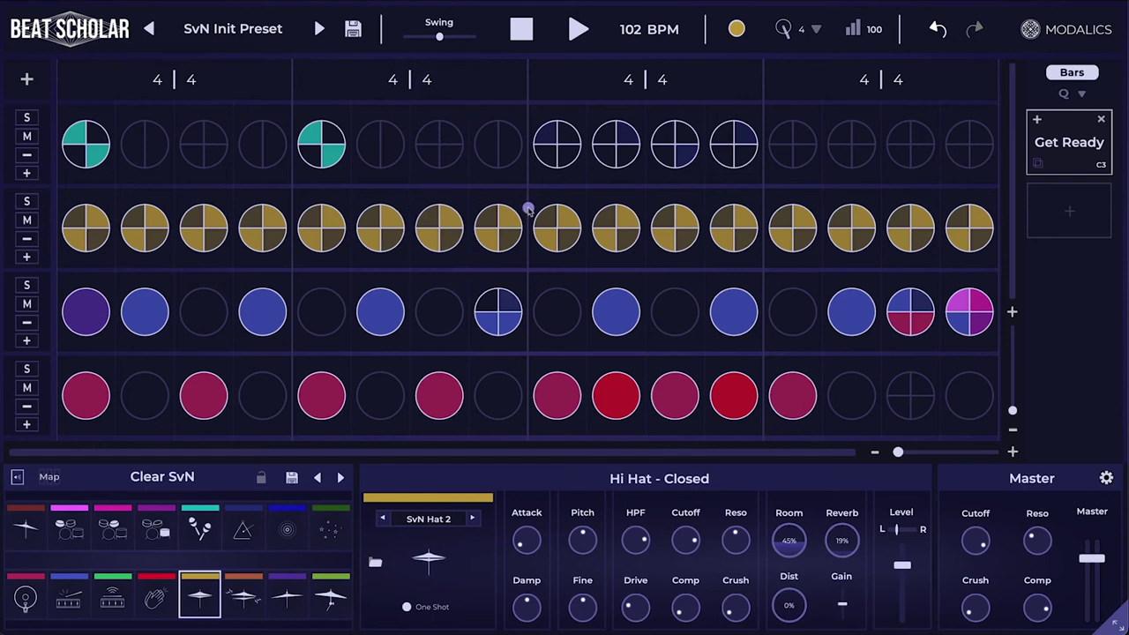
# - Lower a hi-hat step's intensity, then play while sweeping swing through 109% and 98% to 34%
pyautogui.moveTo(449, 213); pyautogui.dragTo(451, 231)
pyautogui.moveTo(458, 227); pyautogui.dragTo(502, 265)
pyautogui.click(580, 32)
pyautogui.moveTo(440, 37); pyautogui.dragTo(455, 39)
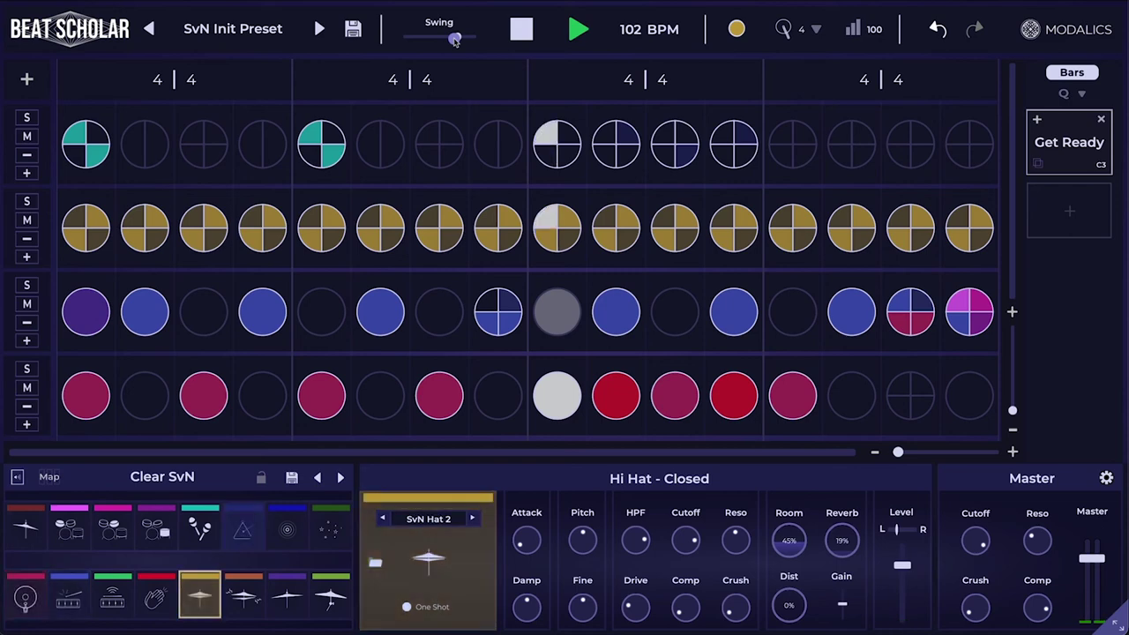
pyautogui.moveTo(454, 39); pyautogui.dragTo(446, 40)
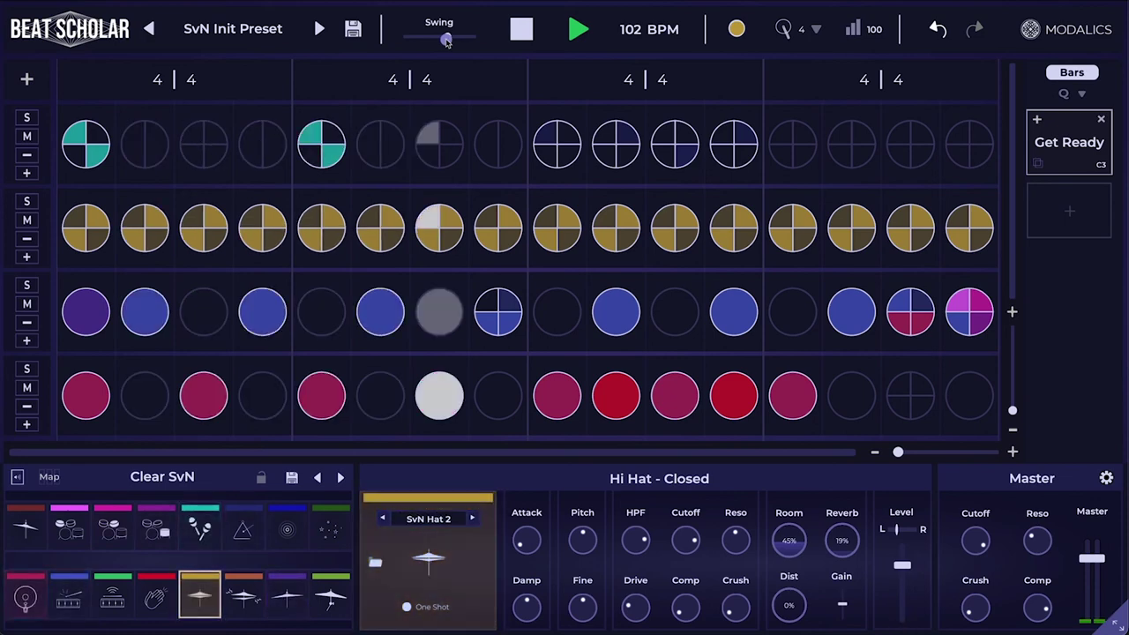
pyautogui.moveTo(447, 41); pyautogui.dragTo(428, 40)
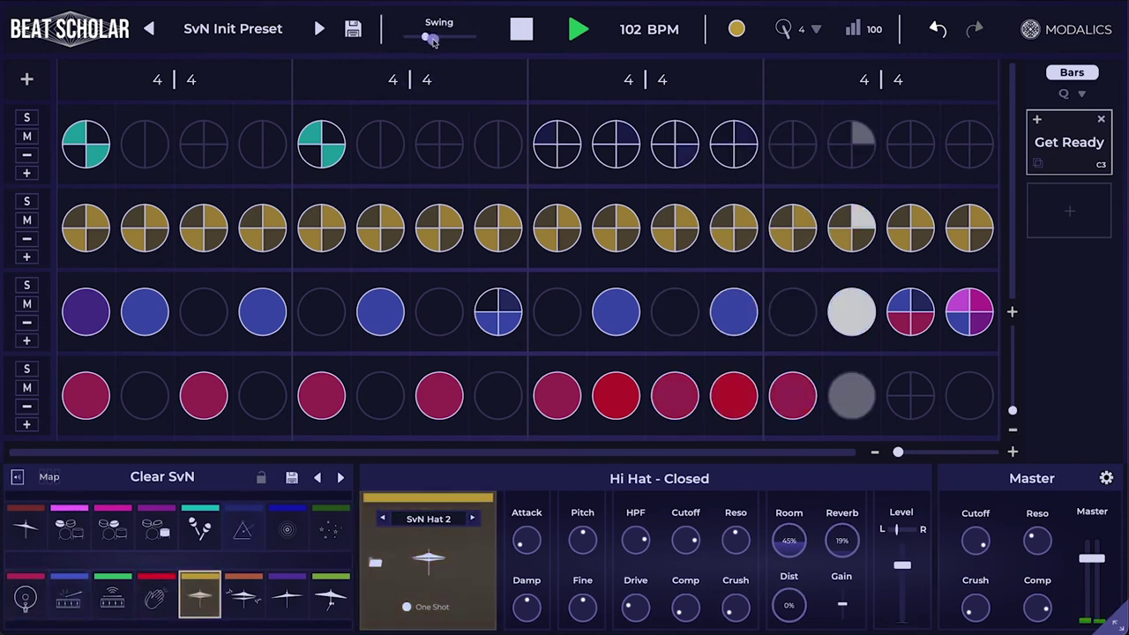